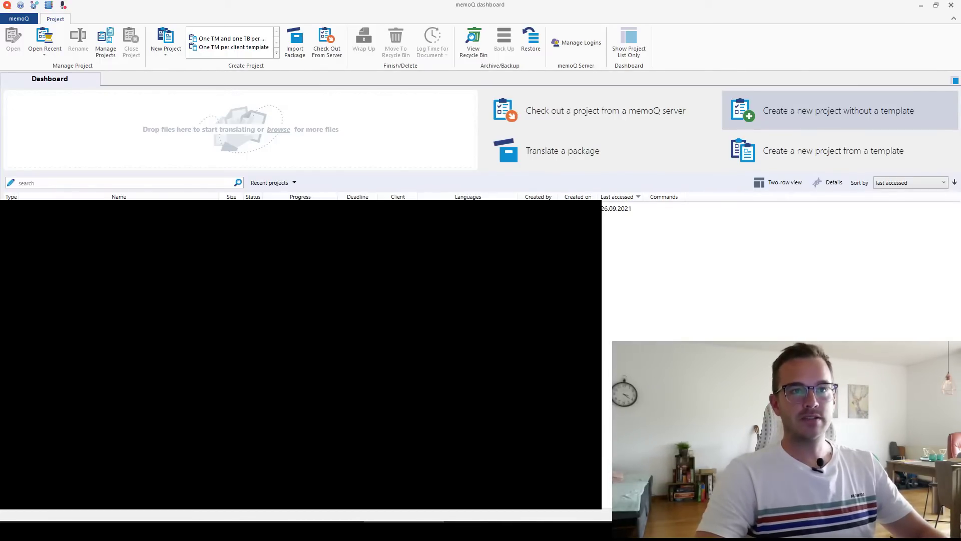
Step: Start a project without a template and name it 11111_Test_Freelanceverse
click(840, 111)
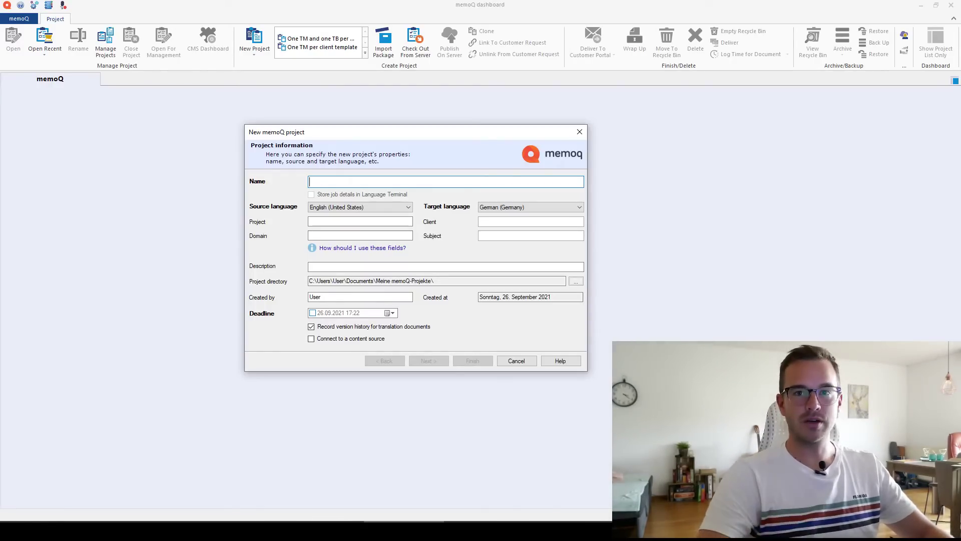
text(11111)
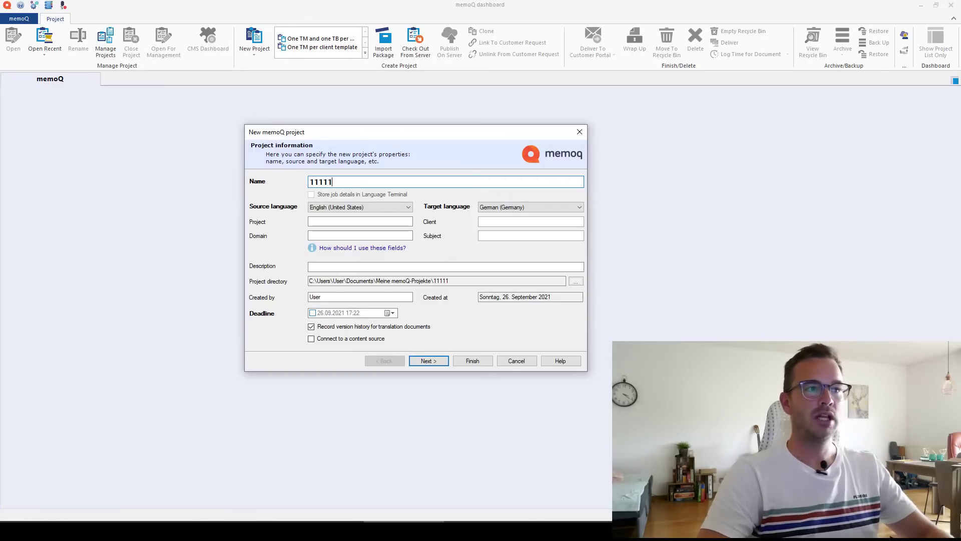
text(_)
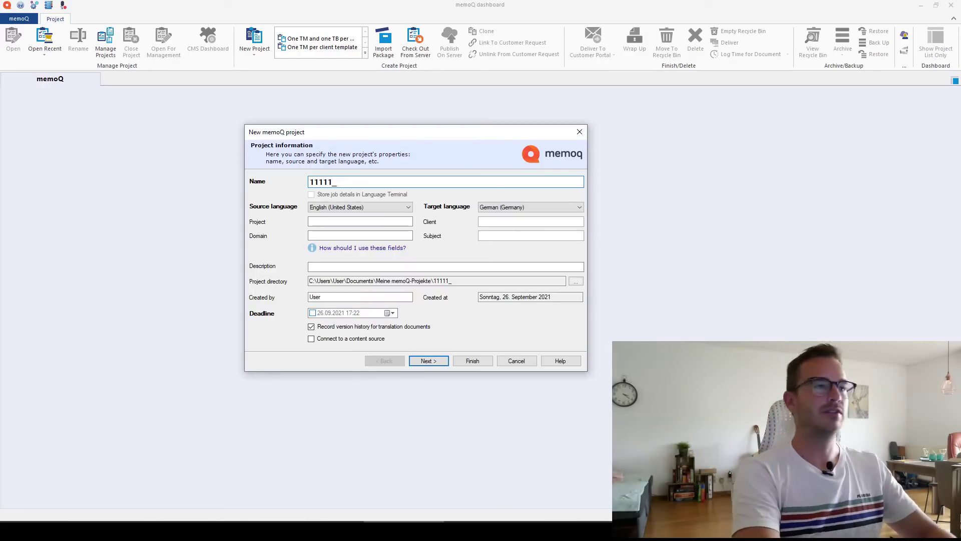
text(Test_F)
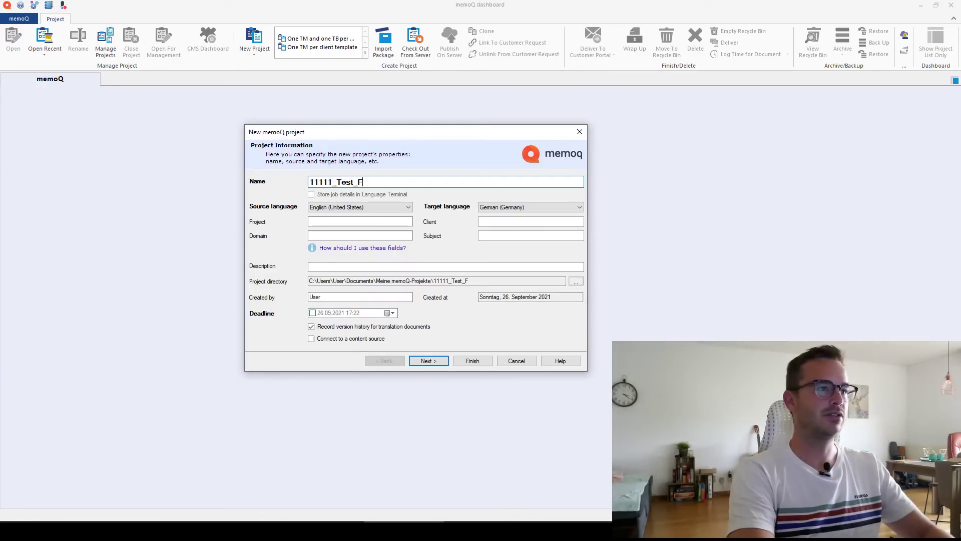
text(reelancers)
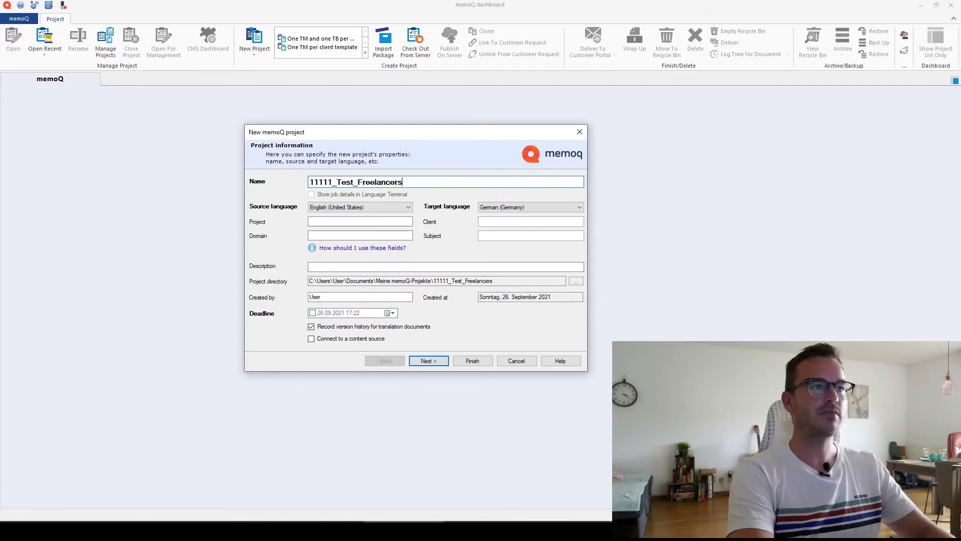
key(BackSpace)
key(BackSpace)
text(verse)
Step: Enter Freelanceverse as the project's client
click(359, 221)
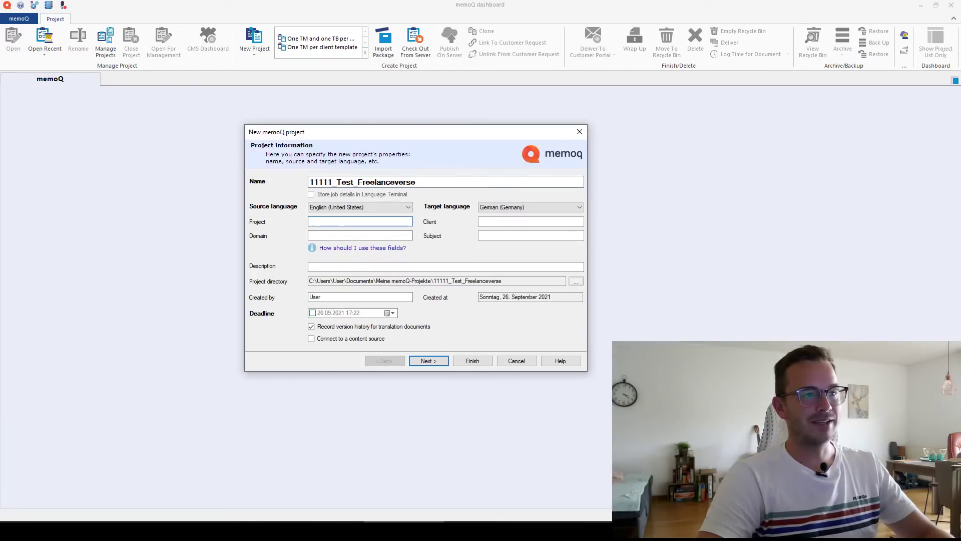
key(Tab)
key(Tab)
key(Tab)
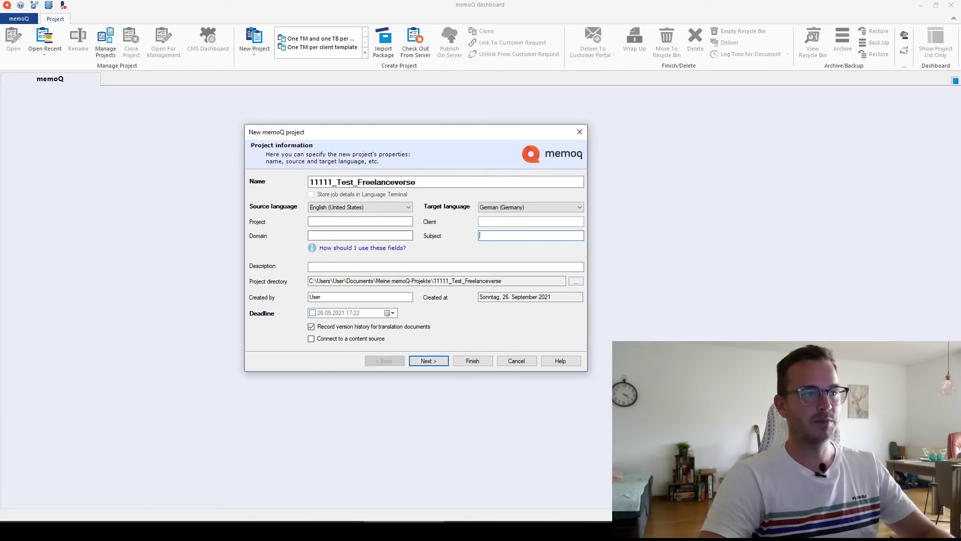
key(shift+Tab)
key(shift+Tab)
text(Free)
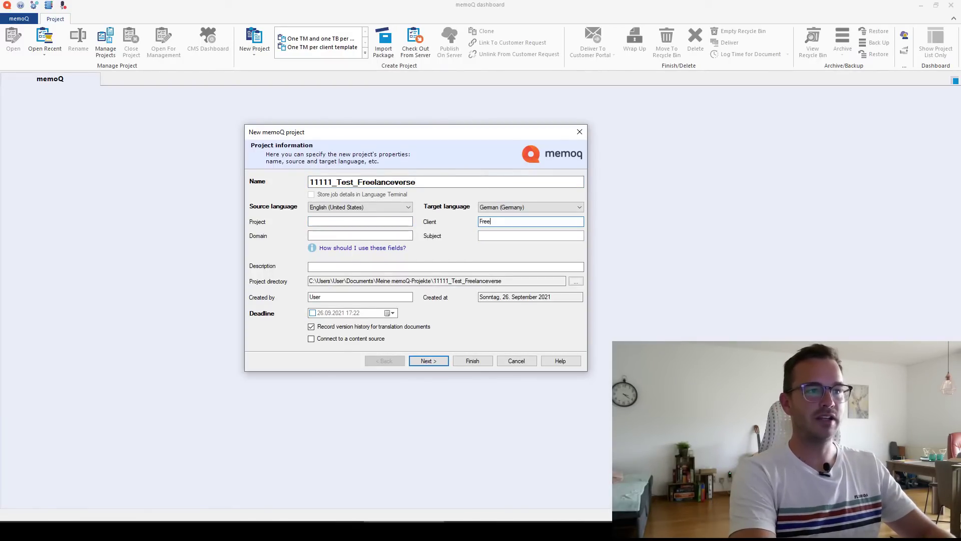
text(lanceverse)
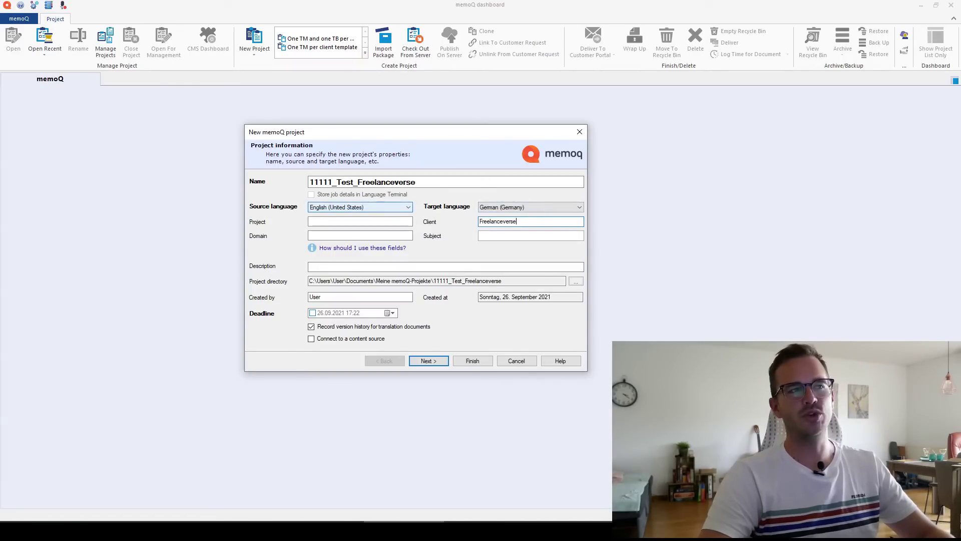
Step: Choose plain English as source language and keep German (Germany) as target
click(360, 207)
scroll(361, 310, up, 1)
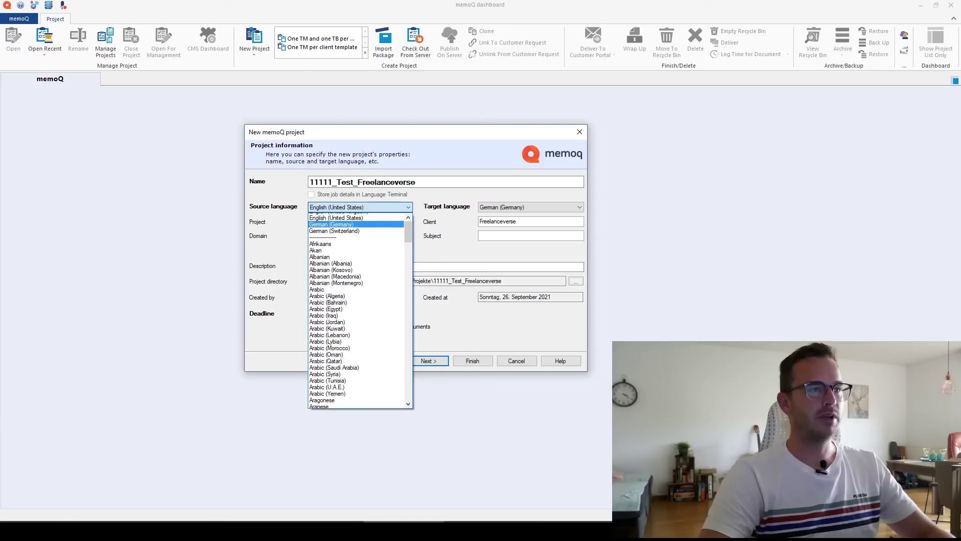
key(Return)
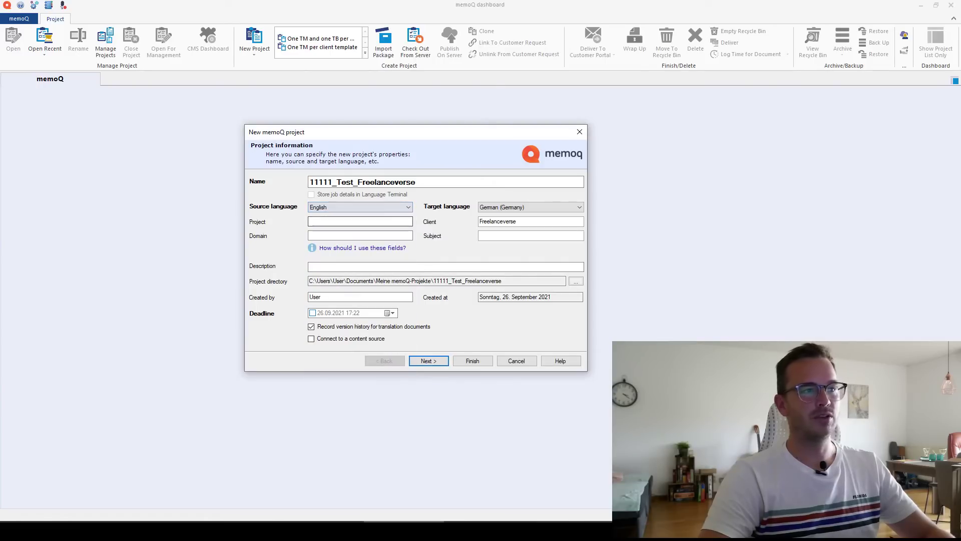
click(530, 207)
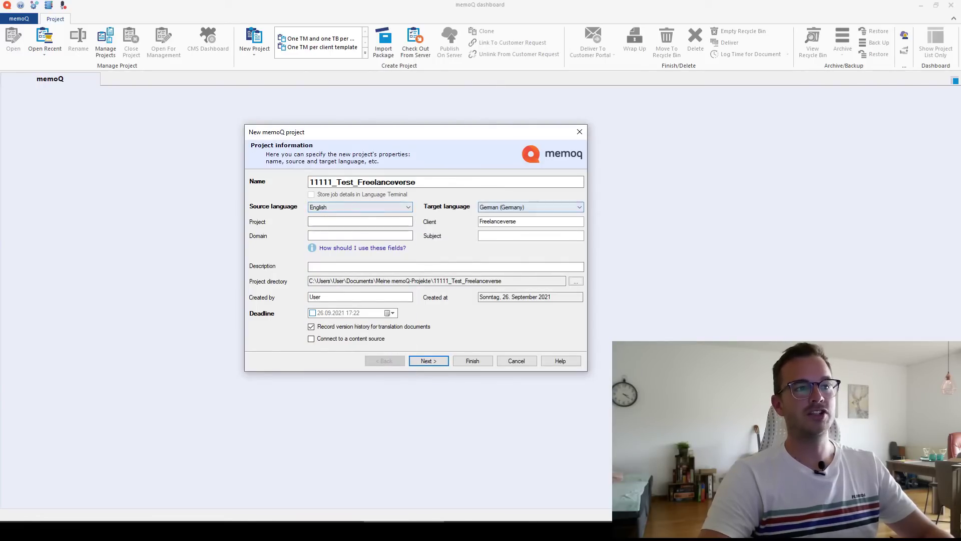
scroll(531, 310, up, 1)
key(Down)
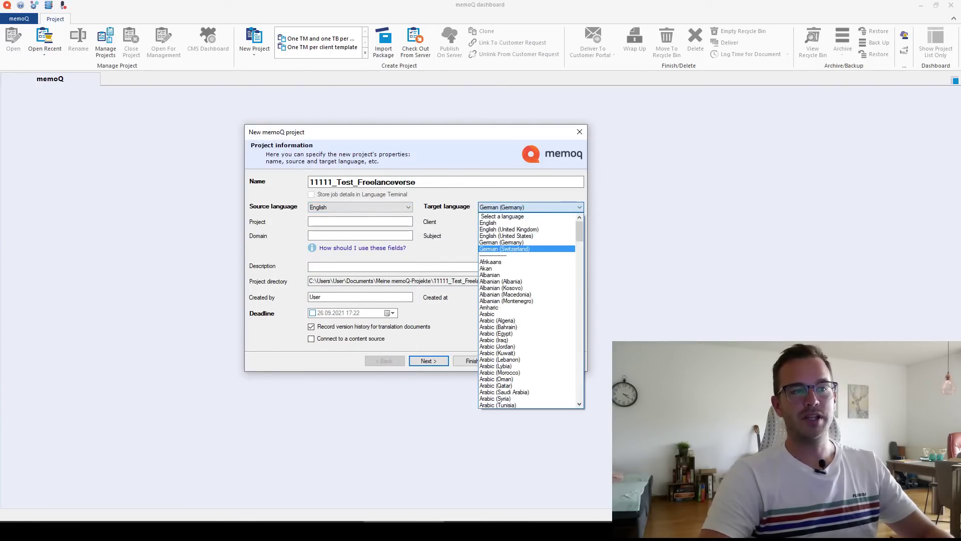
key(Up)
key(Return)
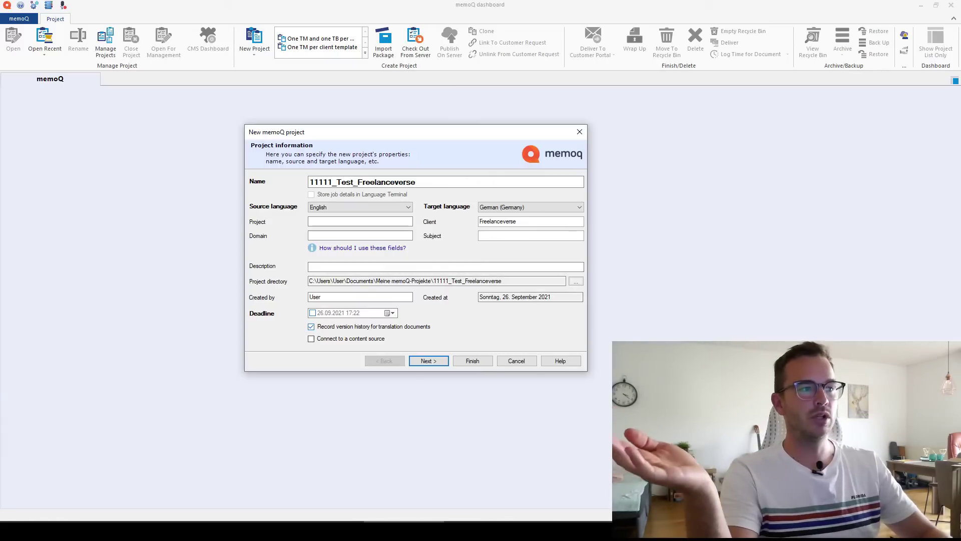
Step: Continue to the Translation documents page where LetterQuestionnaire.docx is imported
key(Return)
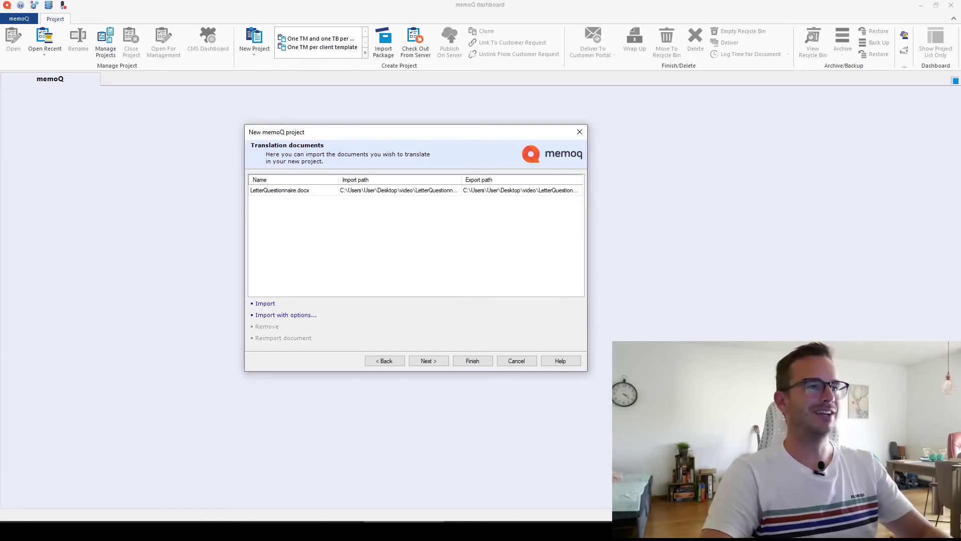
Step: Continue to the wizard's Translation memories page
click(428, 361)
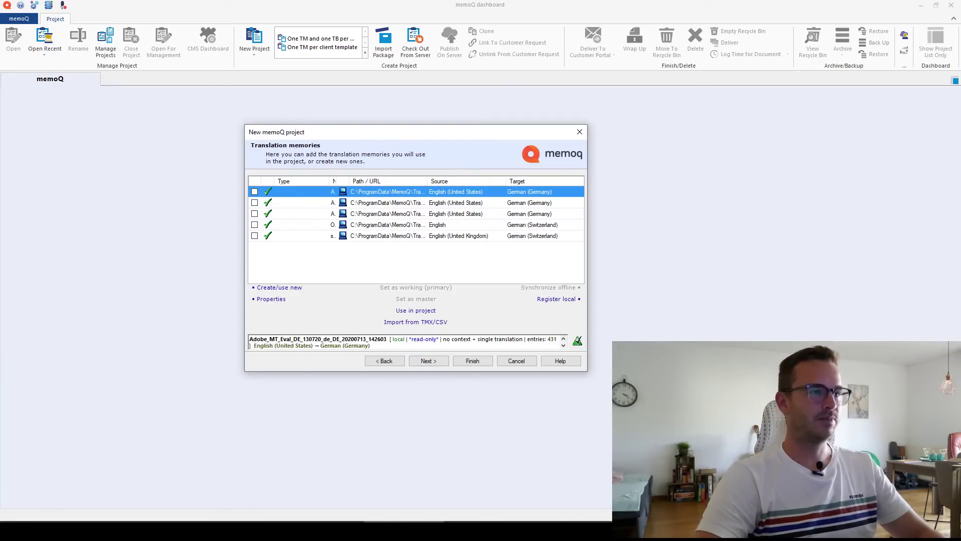
Step: Create a new local translation memory named 11111_Test_Freelanceverse for English → German (Germany)
key(ctrl+n)
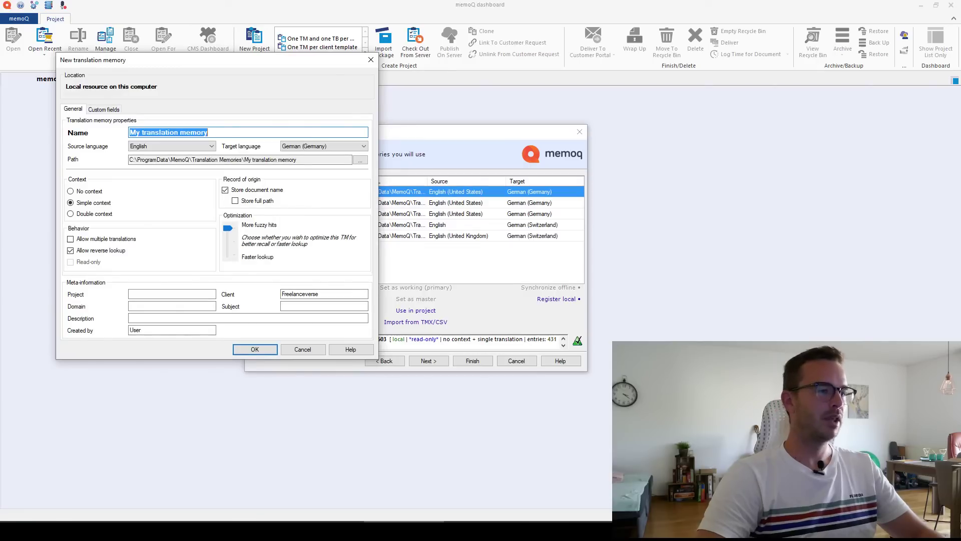
text(11111)
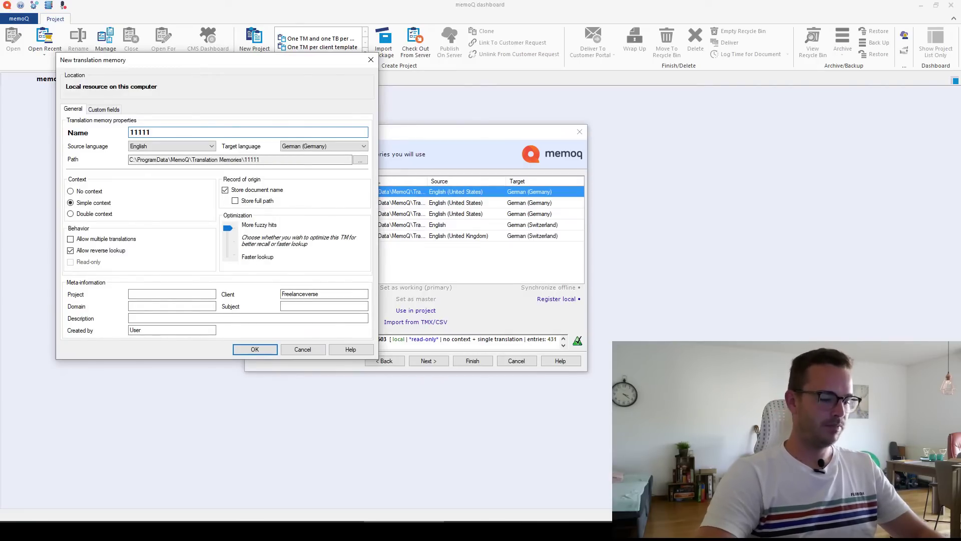
text(_Test_Freelanceverse)
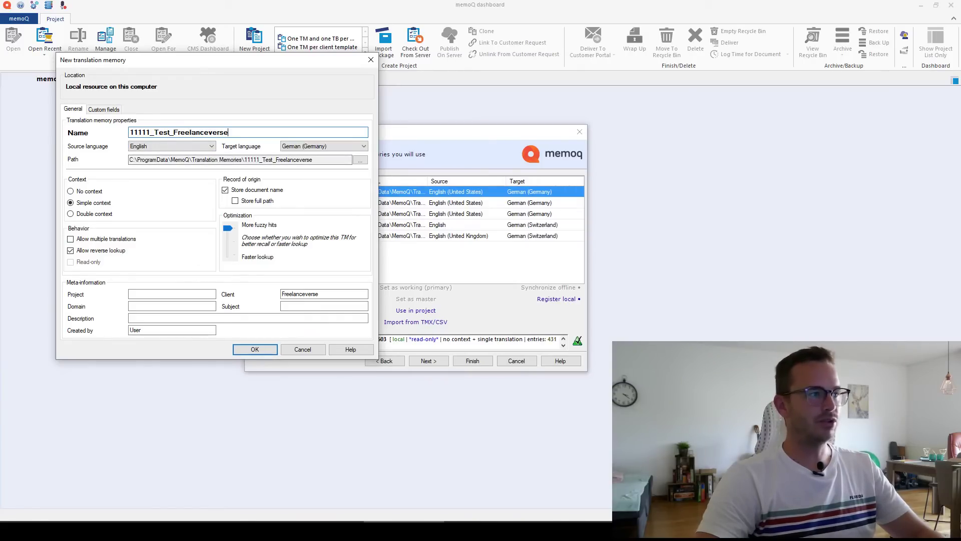
key(Return)
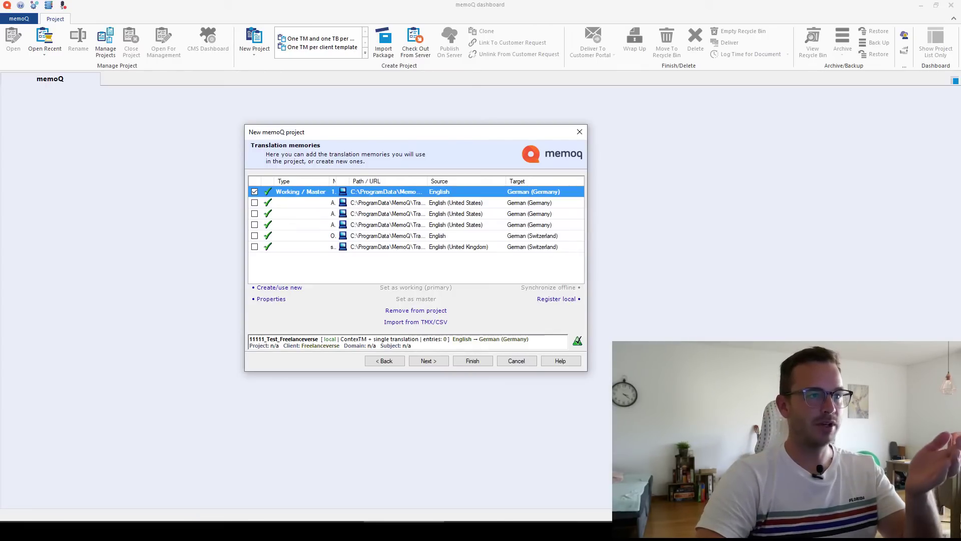
Step: Add the Adobe_MT memory, set it as master, and continue to Term bases
click(255, 202)
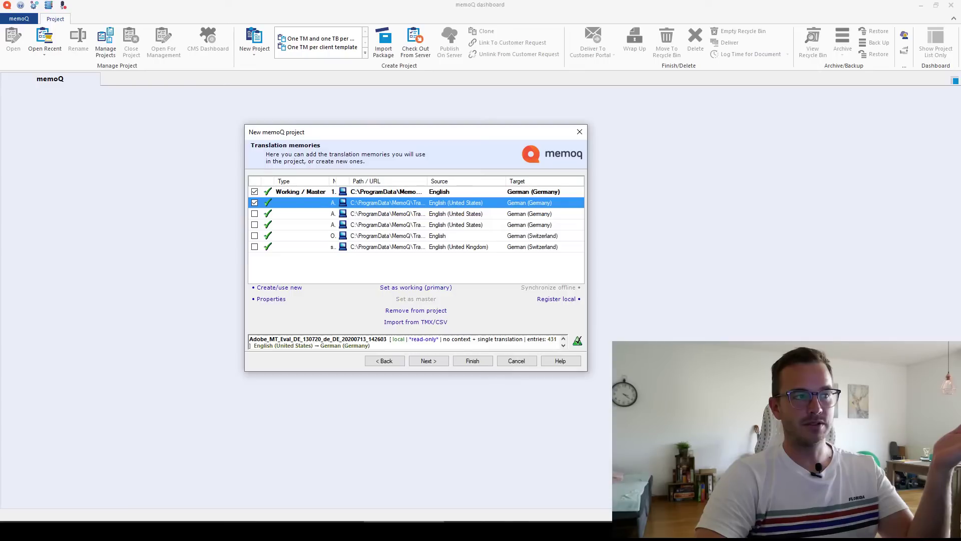
click(416, 299)
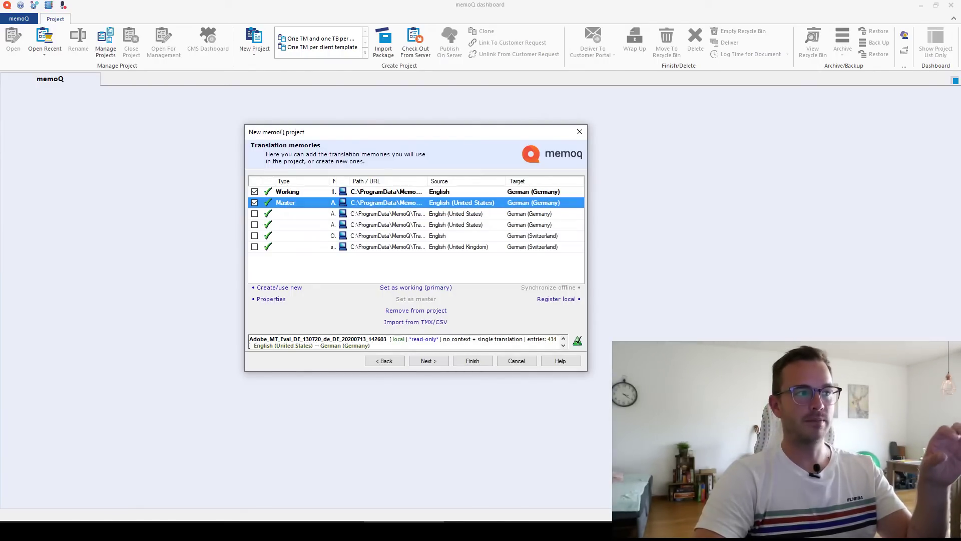
key(Return)
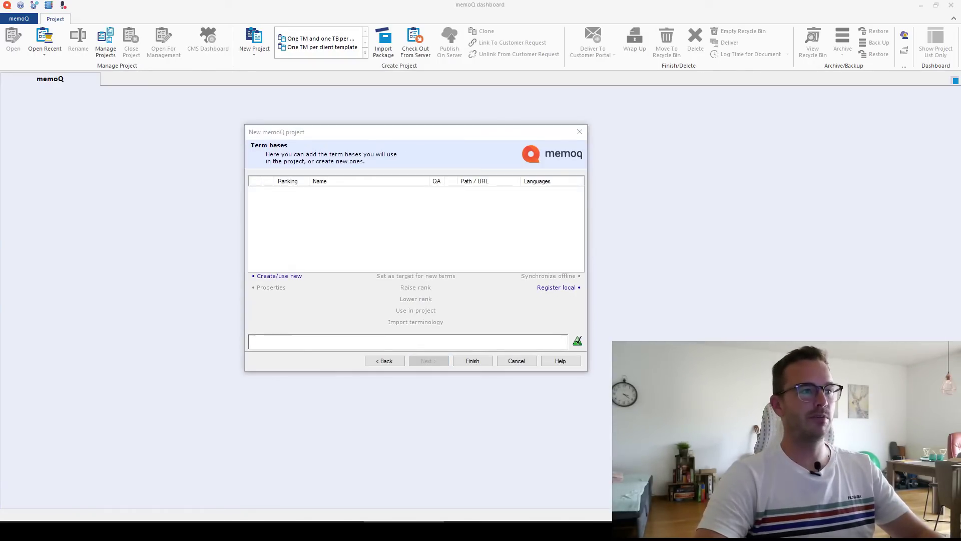
Step: Create term base 11111_Test_Freelanceverse, finish the wizard, and select LetterQuestionnaire.docx
key(ctrl+n)
text(111)
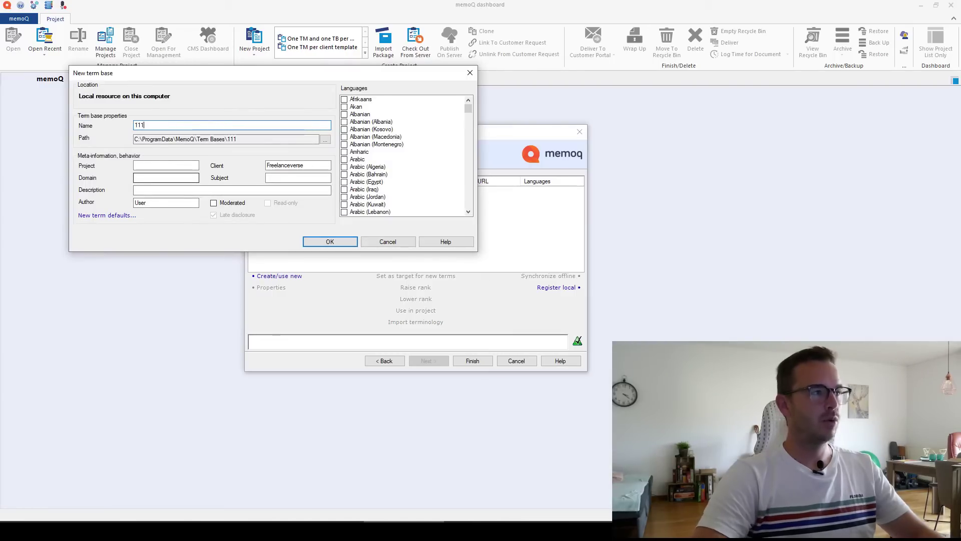
text(11_Test_Freelanceverse)
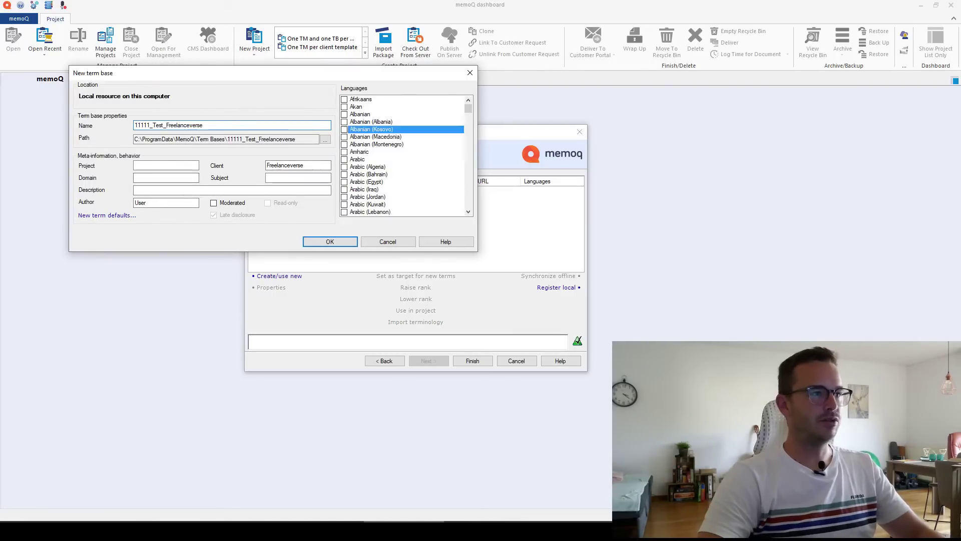
scroll(405, 156, down, 12)
key(Return)
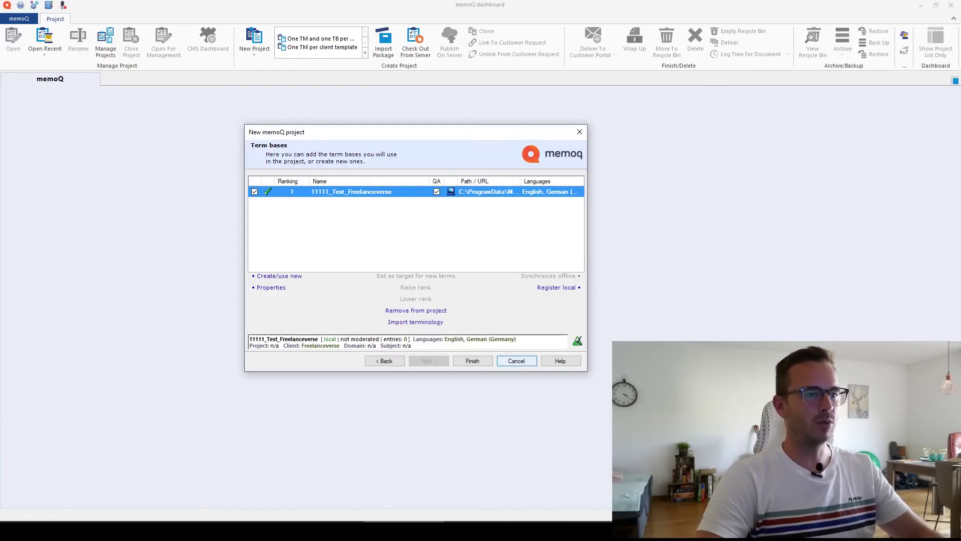
click(473, 361)
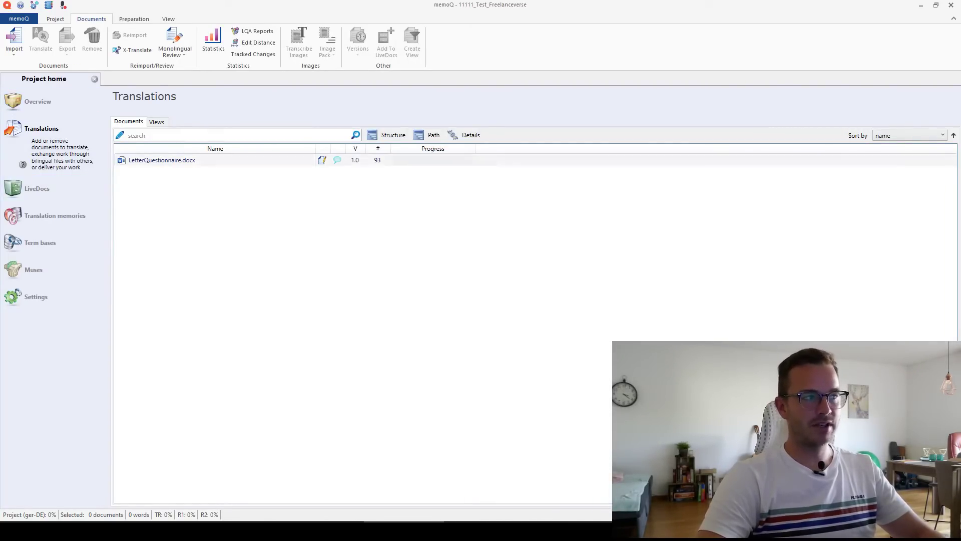
click(161, 159)
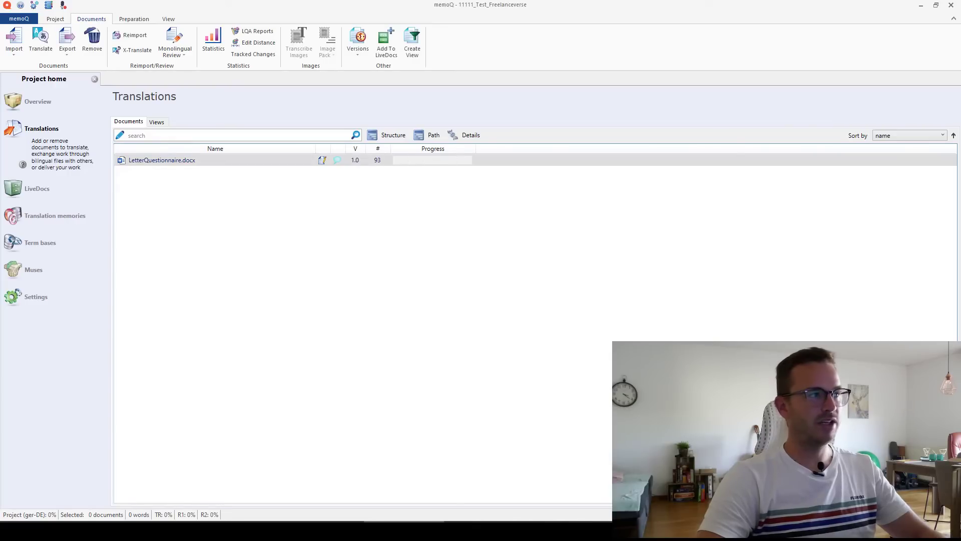
click(130, 190)
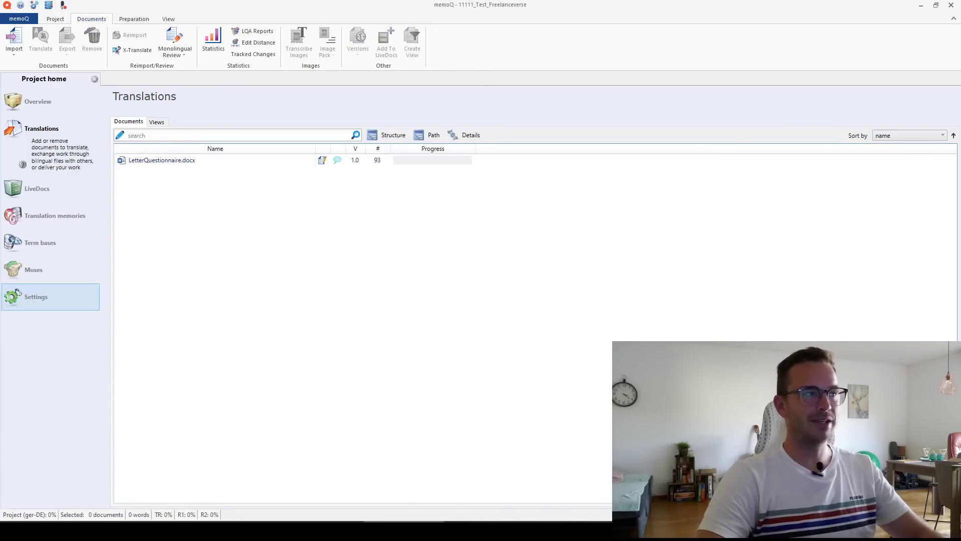
click(37, 188)
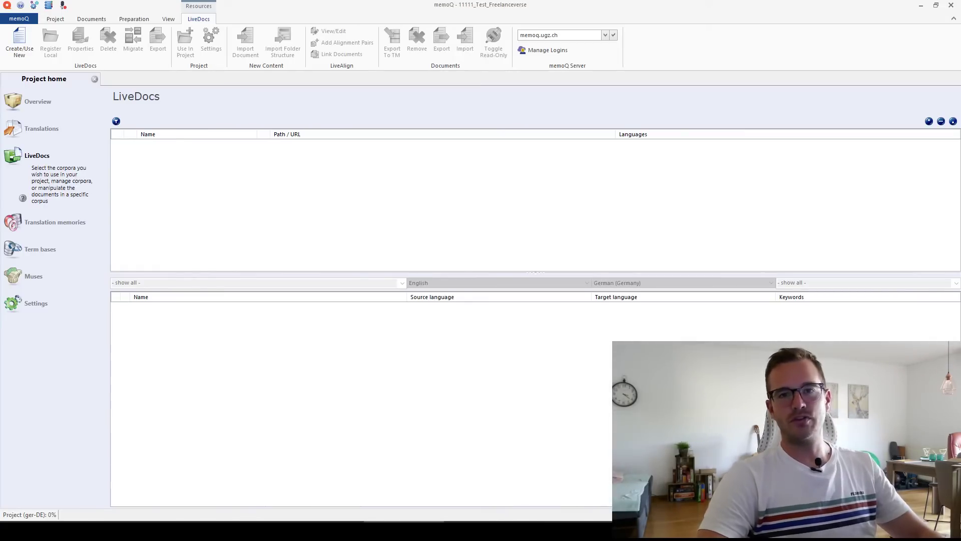
click(42, 128)
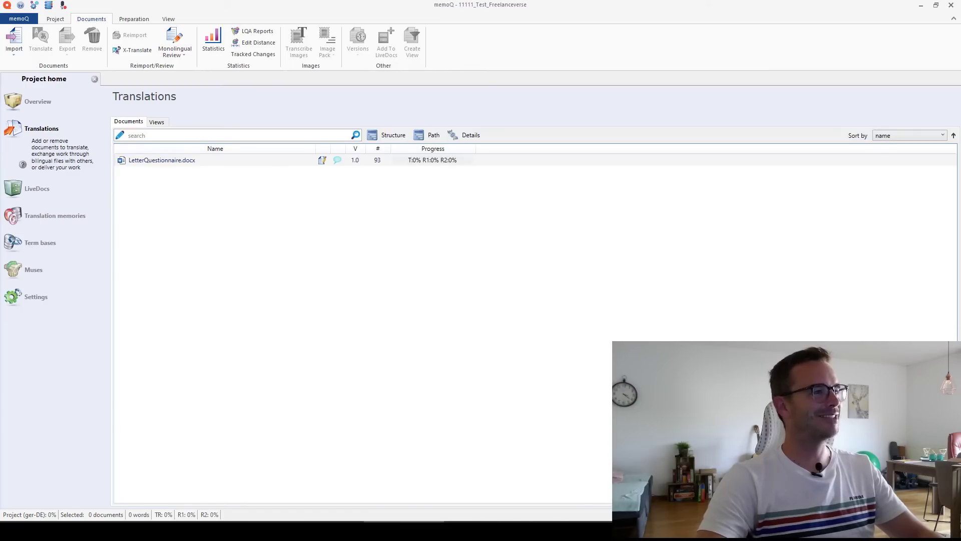
Step: Open LetterQuestionnaire.docx in the editor and resize the preview pane below the grid
click(162, 160)
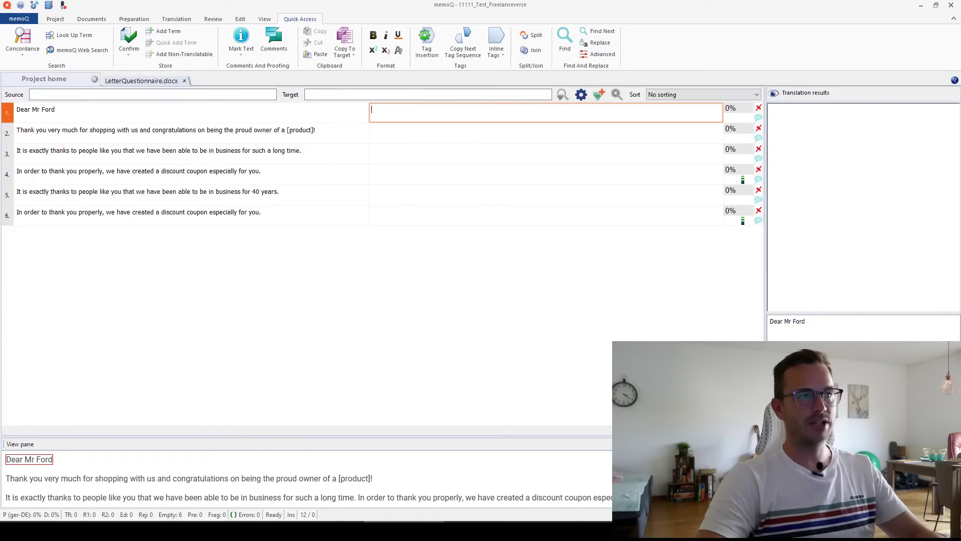
drag(306, 435, 307, 316)
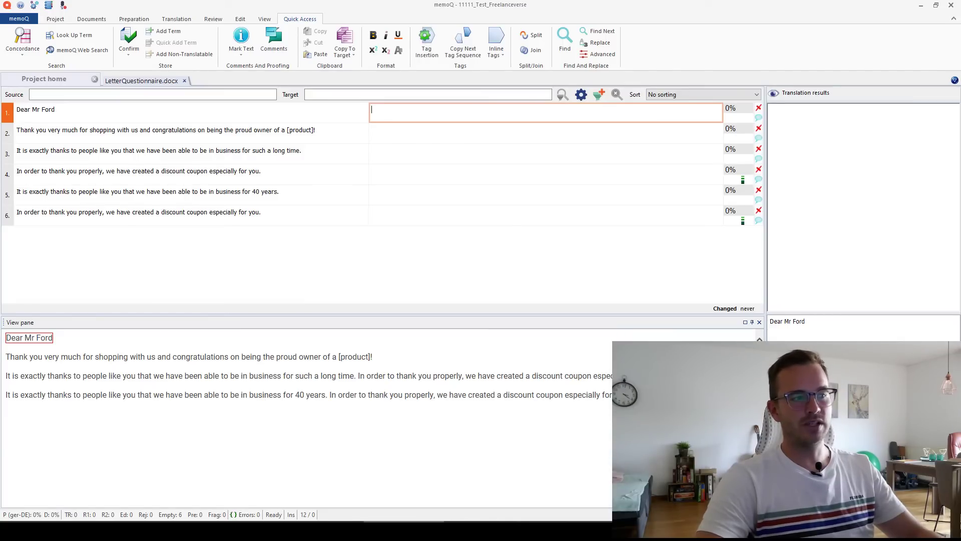
drag(380, 315, 380, 362)
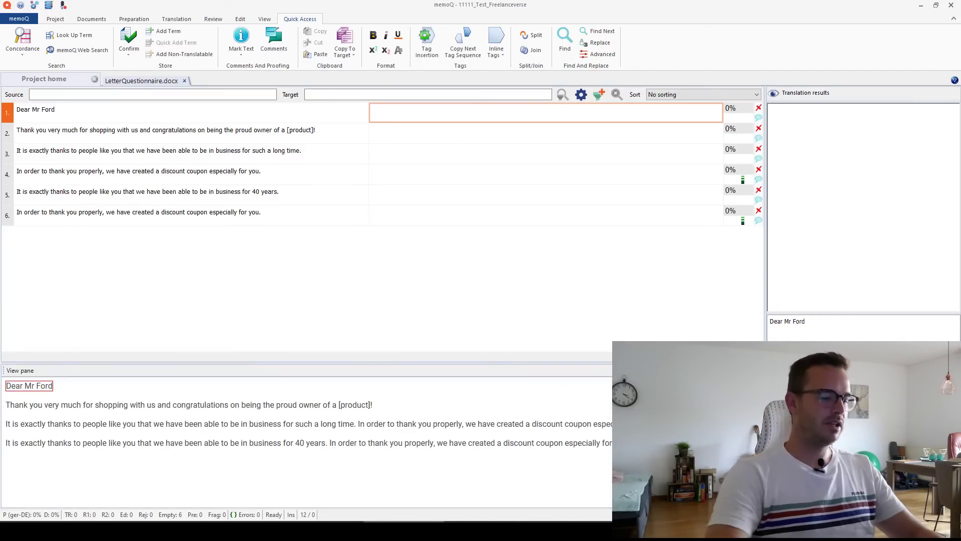
Step: Confirm 'Sehr geehrter Herr Ford,' for segment 1 and a pasted German translation for segment 3
text(Sehr geehrter Herr Ford,)
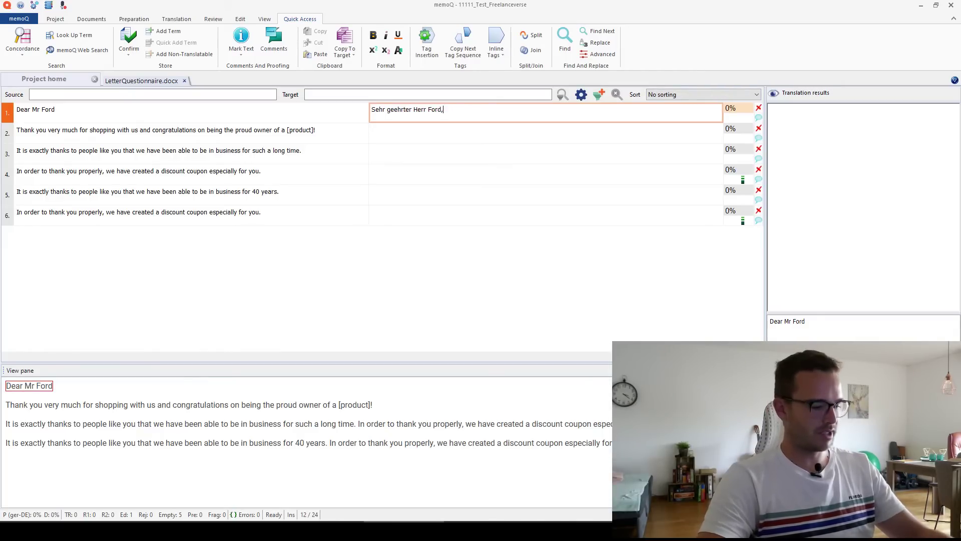
key(ctrl+Return)
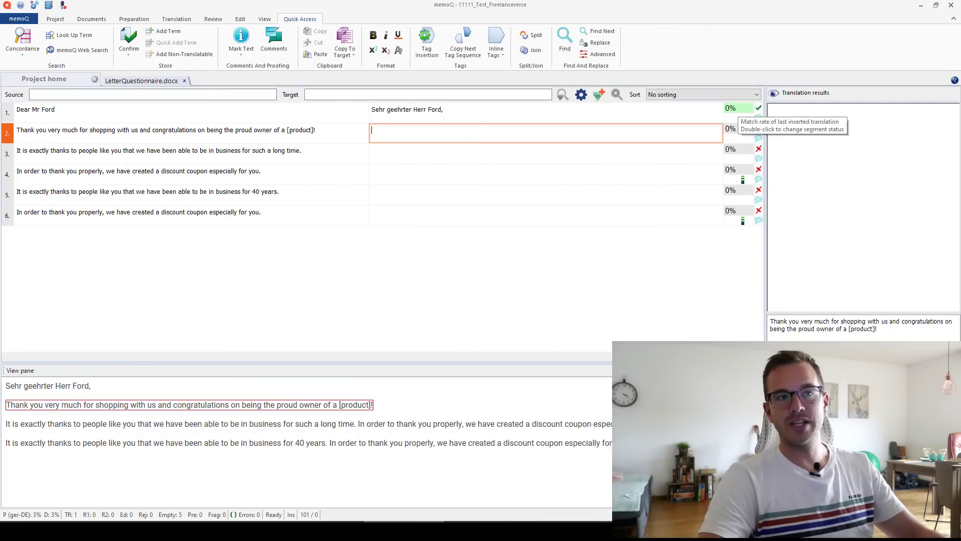
click(371, 152)
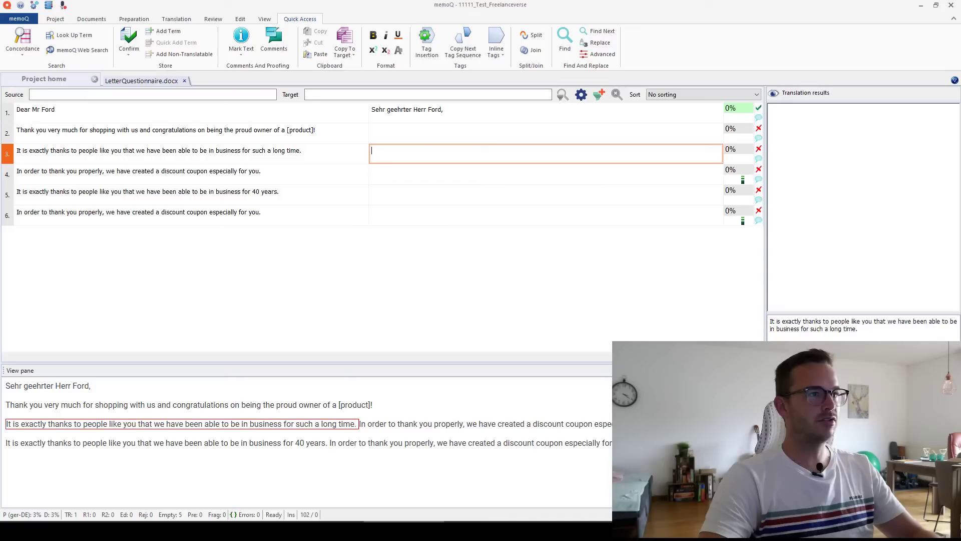
text(Es ist genau Menschen wie Ihnen zu verdanken, dass wir so lange im Geschäft sein können)
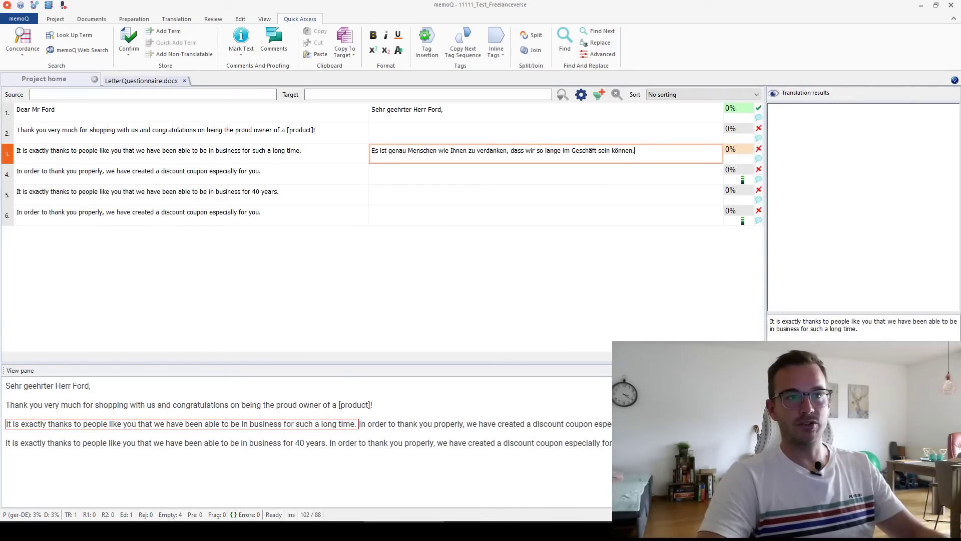
click(371, 150)
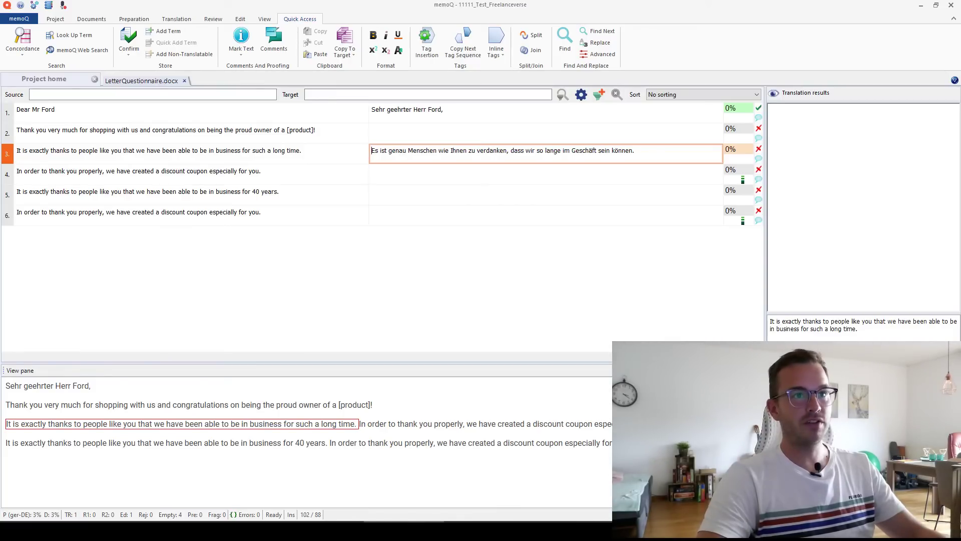
key(ctrl+Return)
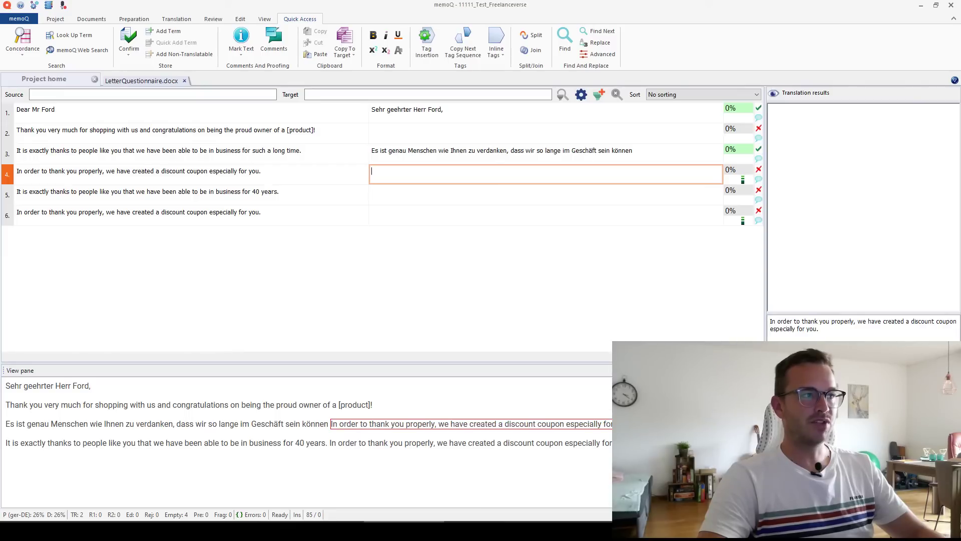
Step: Move to segment 5 to see its 83% translation memory match
click(372, 194)
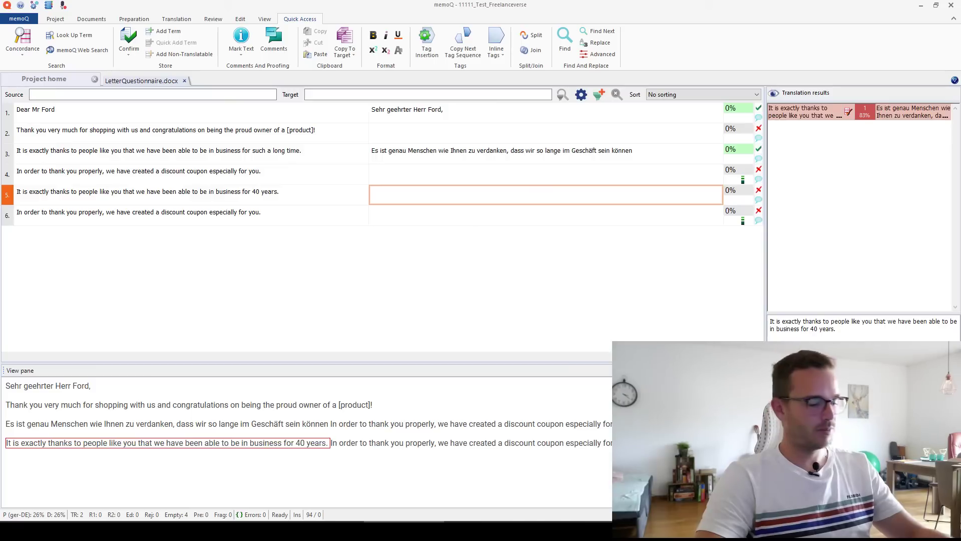
Step: Insert the 83% match into segment 5, replace 'so lange' with 'seit 40 Jahren', and confirm
key(ctrl+1)
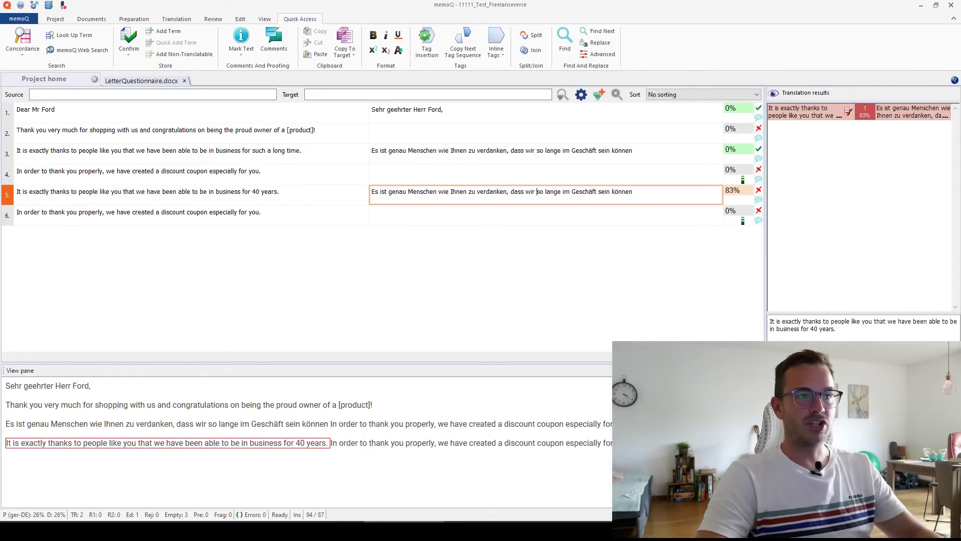
key(ctrl+shift+Right)
key(ctrl+shift+Right)
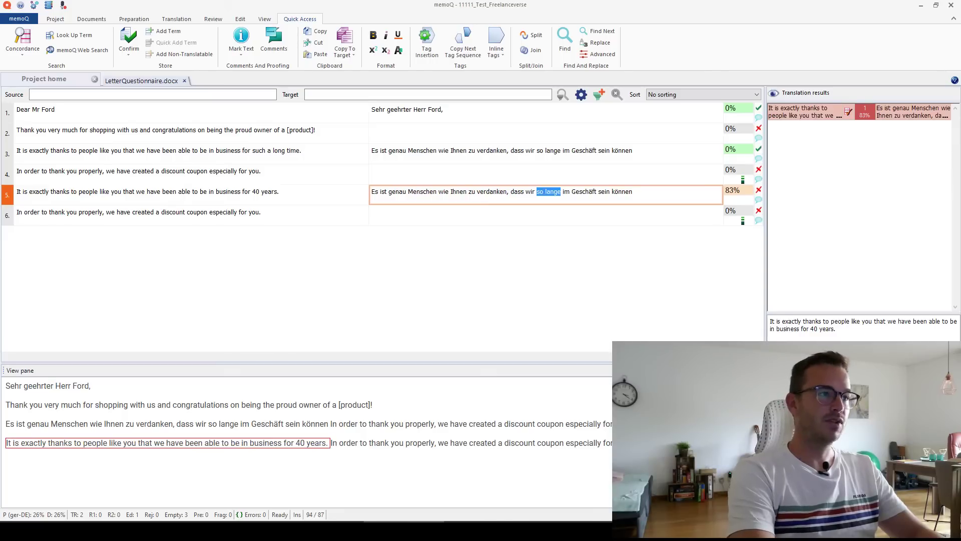
text(seit 43)
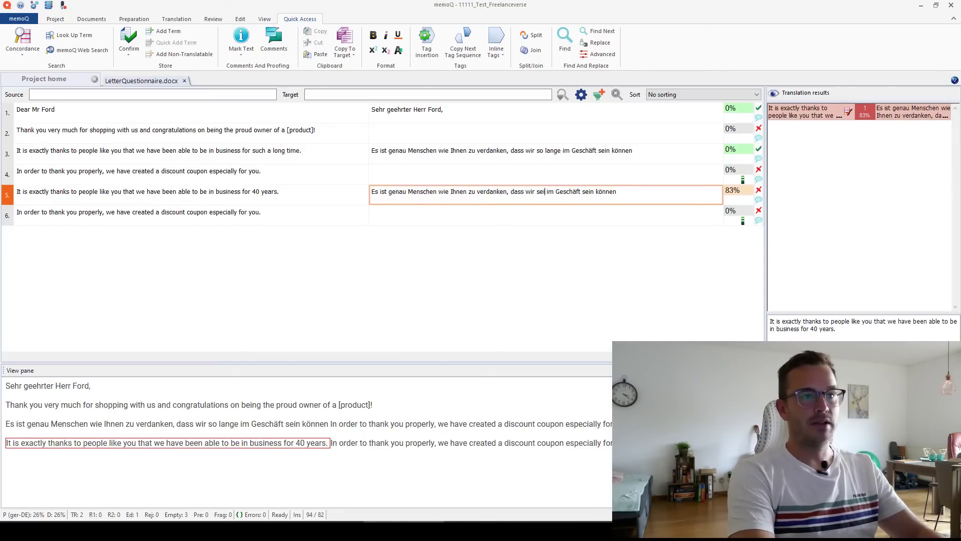
key(BackSpace)
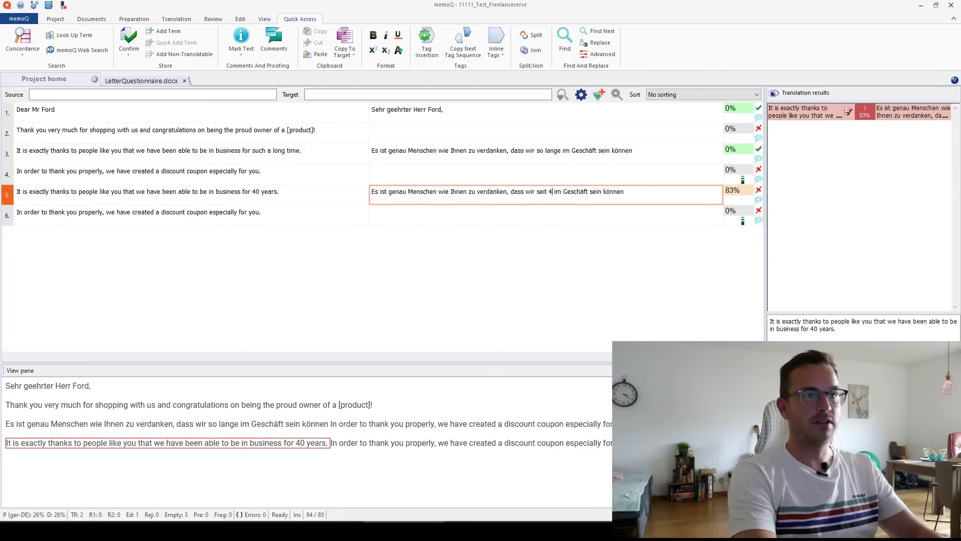
text(0 Jahren)
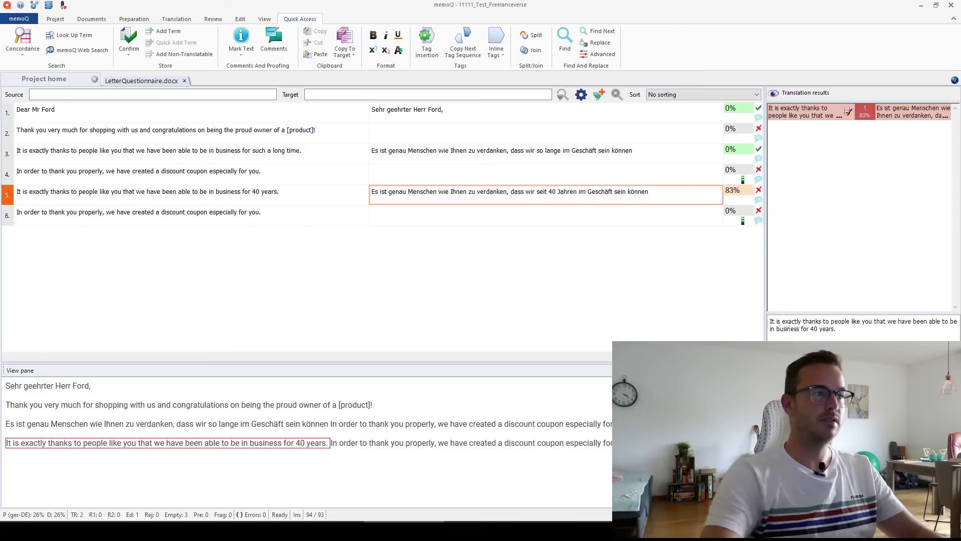
key(ctrl+Return)
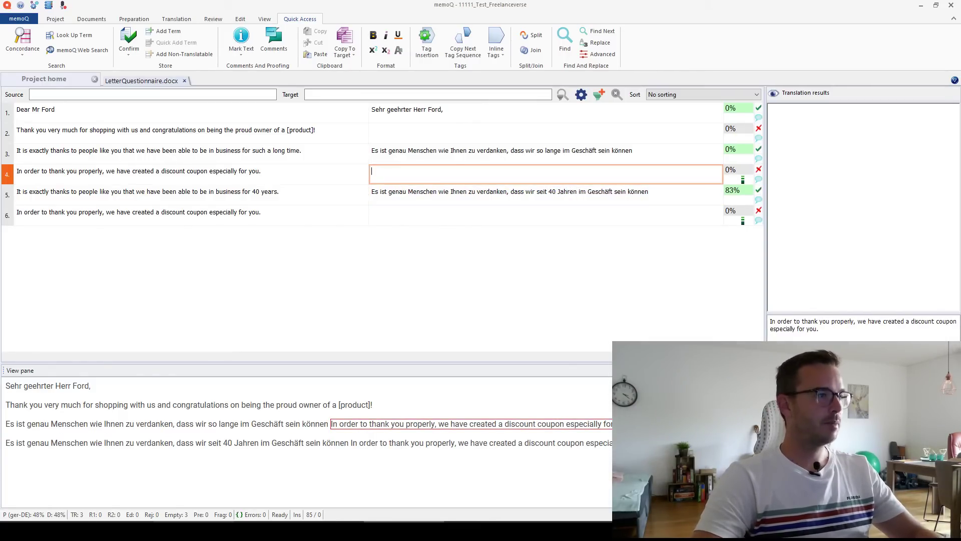
Step: Paste the German coupon sentence 'Um sich bei Ihnen gebührend zu bedanken…' into segment 4 and confirm it with repetition segment 6
text(Um sich bei Ihnen gebührend zu bedanken, haben wir speziell für Sie einen Rabattgutschein erstellt.)
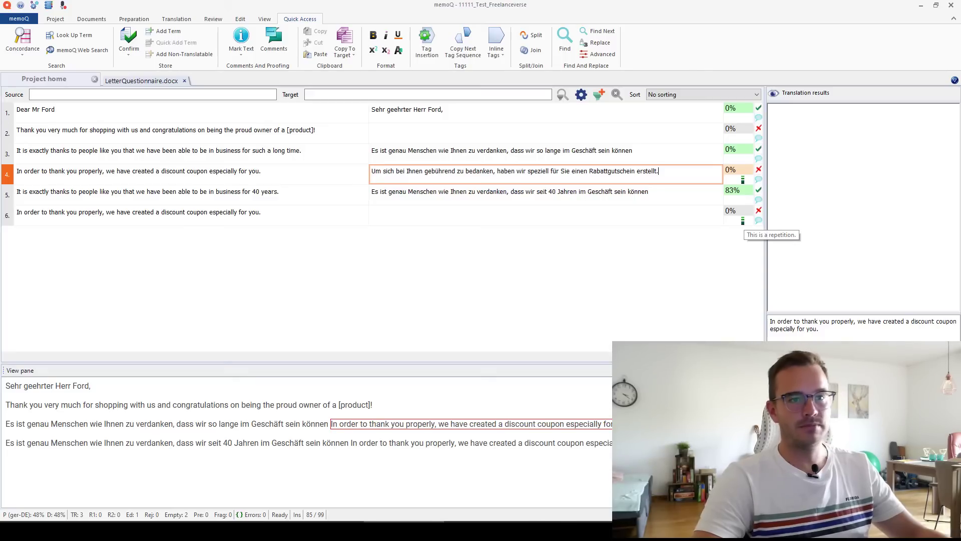
key(Home)
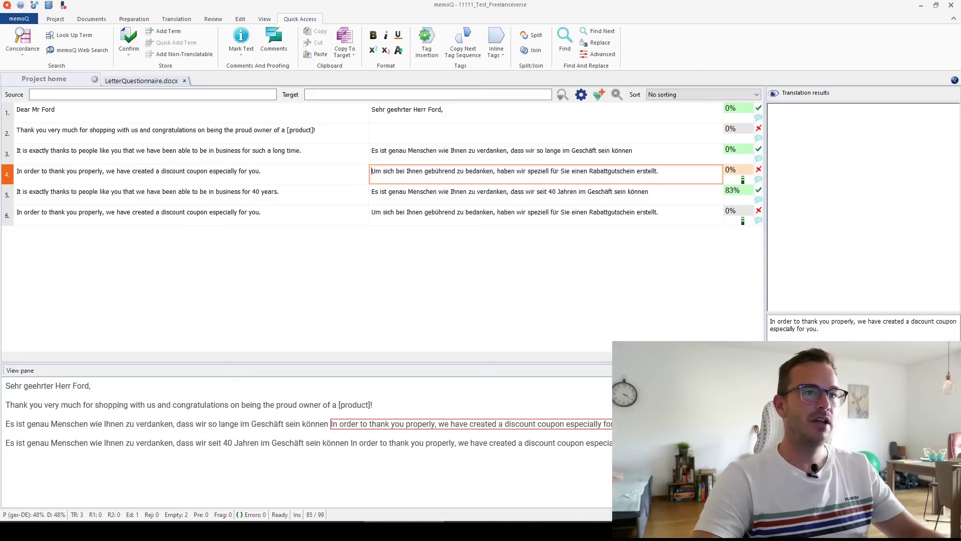
key(ctrl+Return)
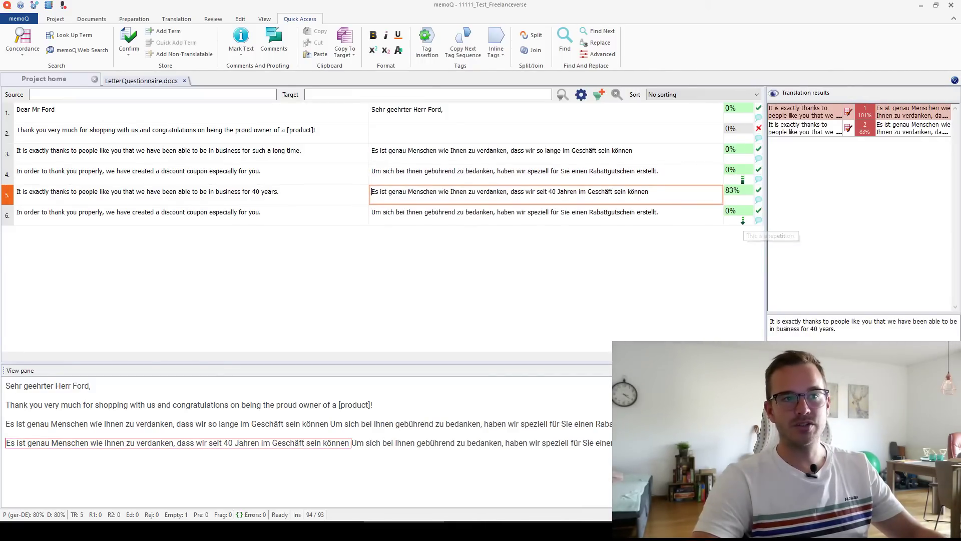
key(ctrl+Return)
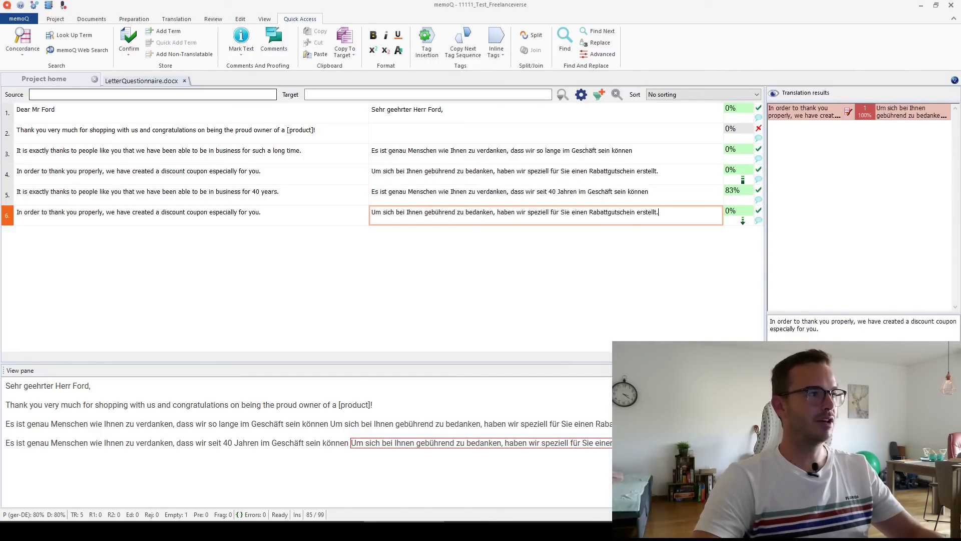
Step: From Project home, export LetterQuestionnaire.docx to its stored path
click(44, 79)
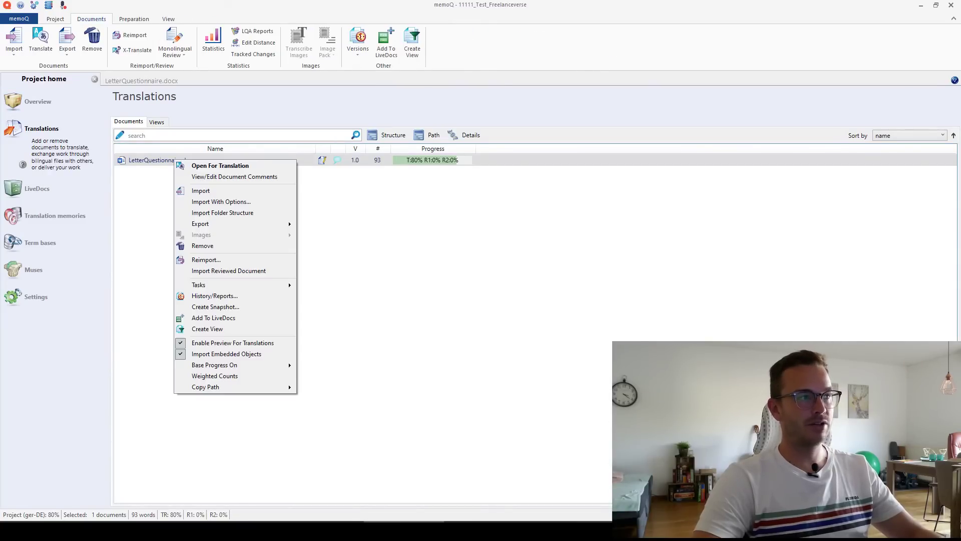
mouse_move(200, 224)
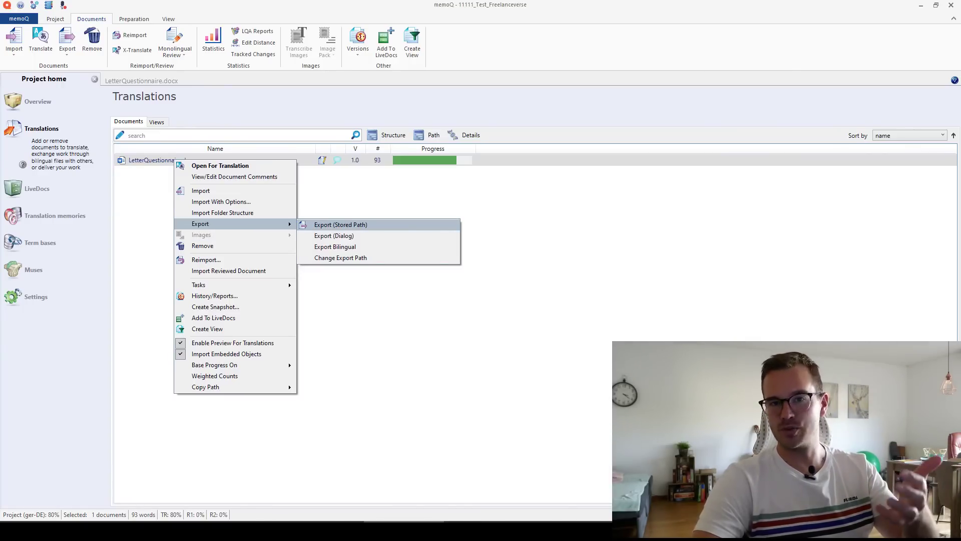
click(340, 224)
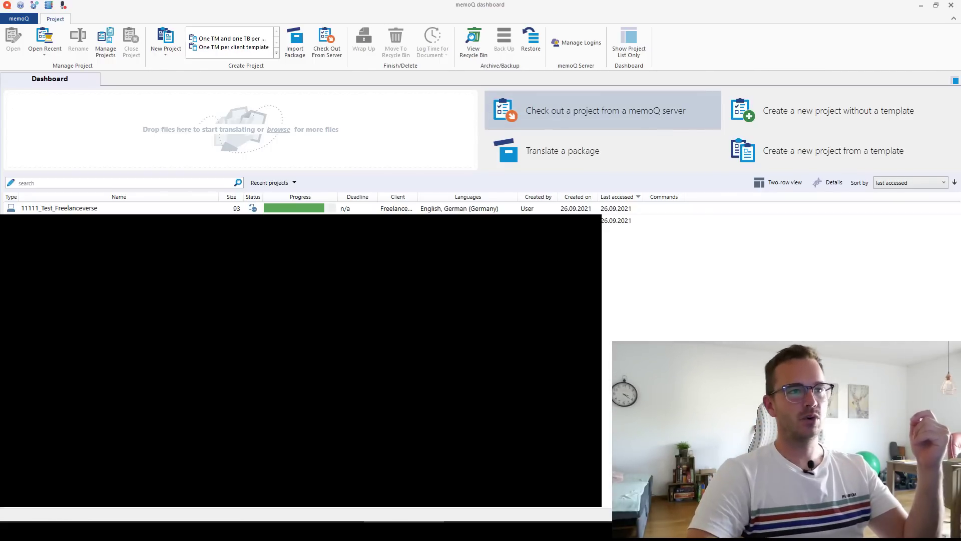
Step: Show the dashboard pane listing server projects available for checkout
click(603, 110)
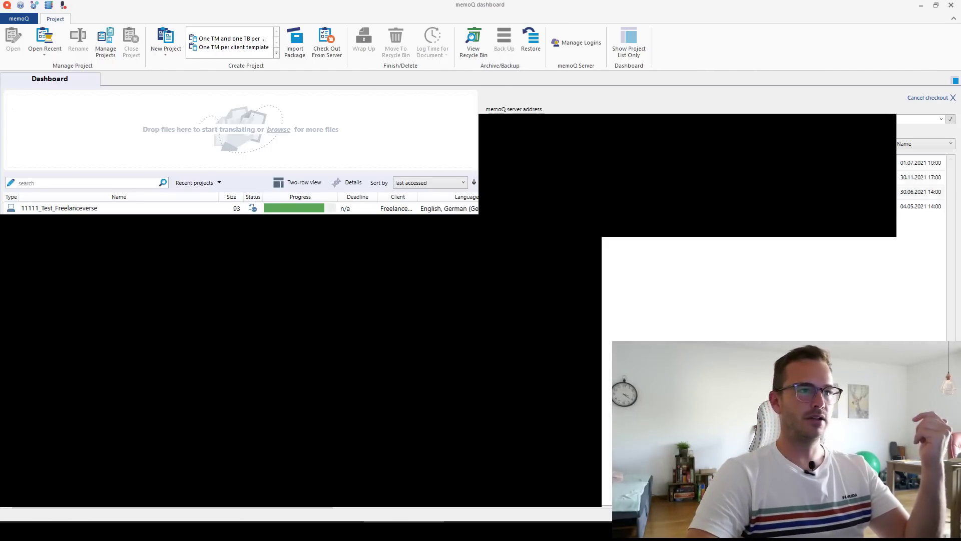